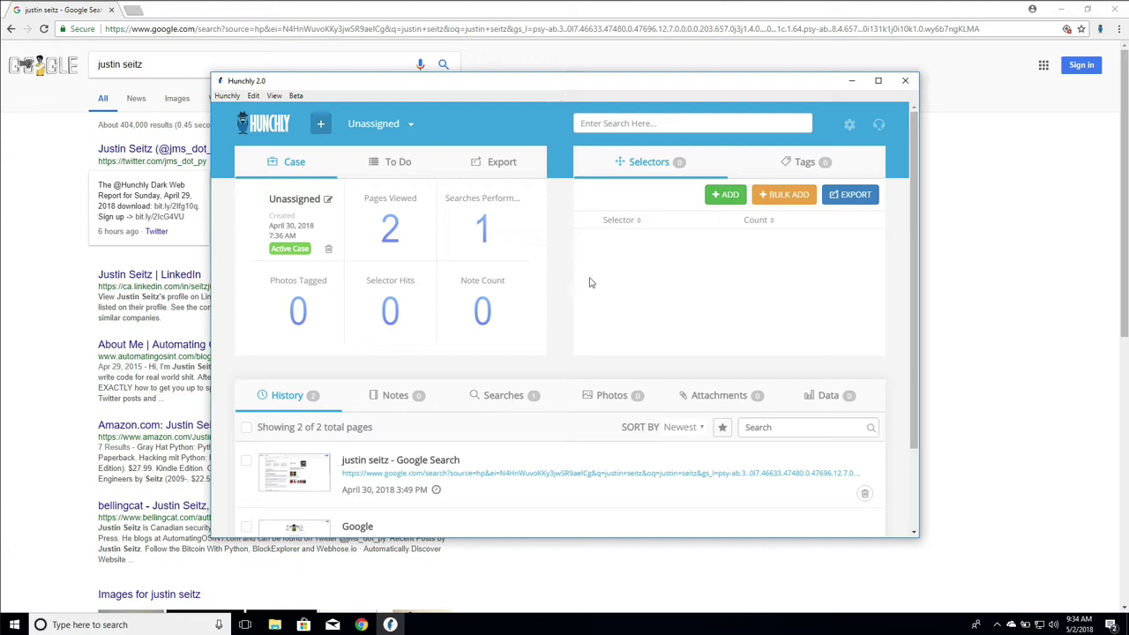
# Add a new selector named jms_dot_py to the Unassigned case.
pyautogui.click(711, 201)
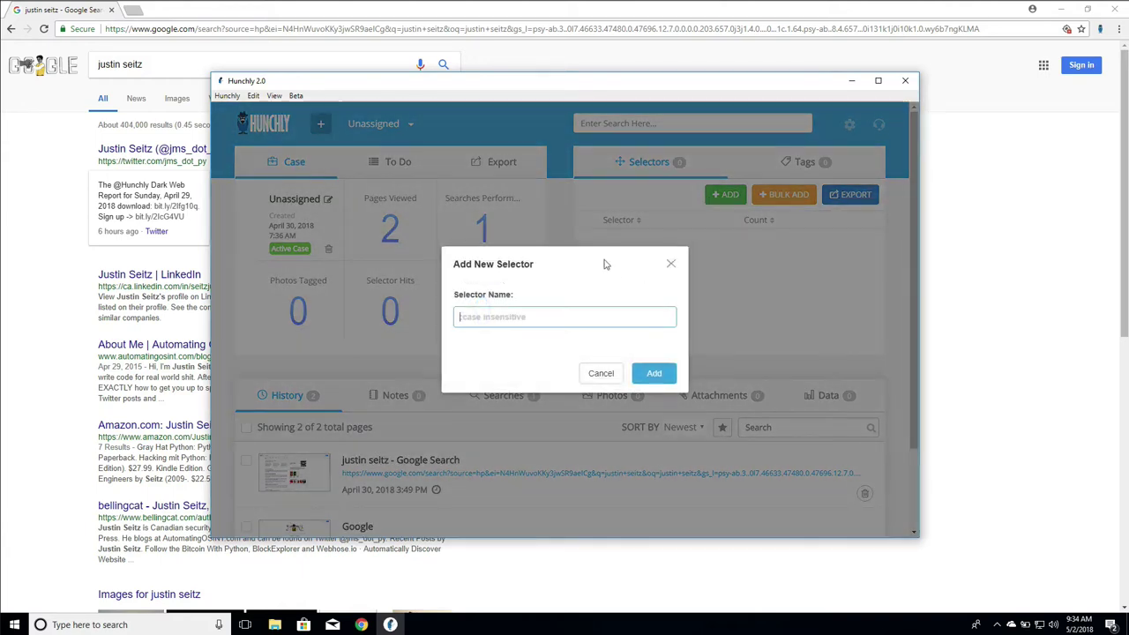
pyautogui.write('jms_dot_py')
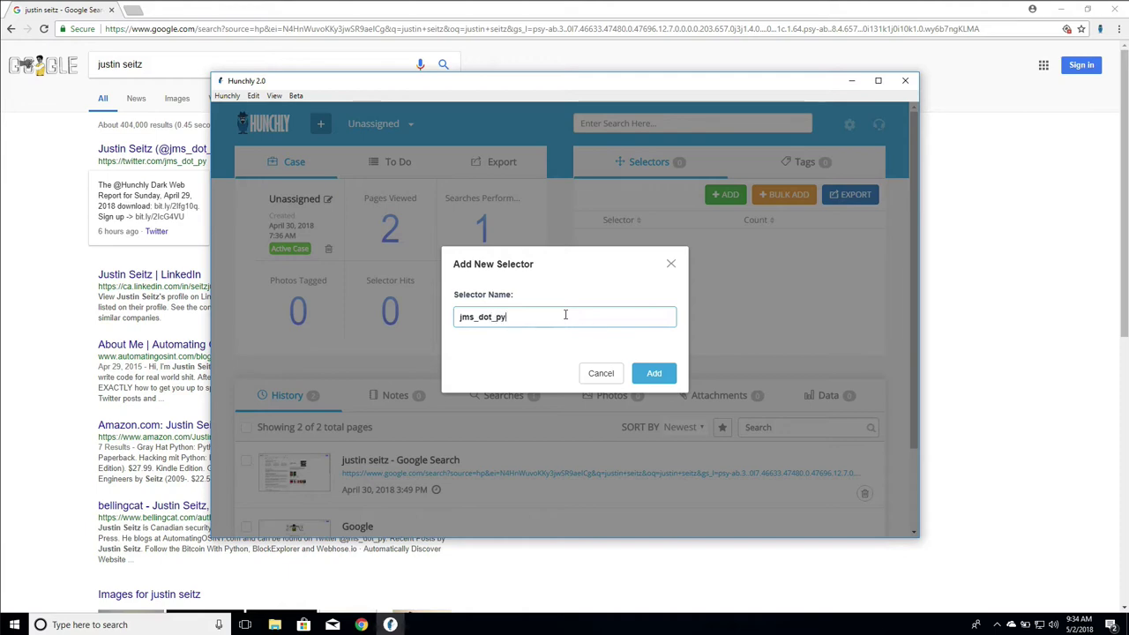
pyautogui.click(653, 375)
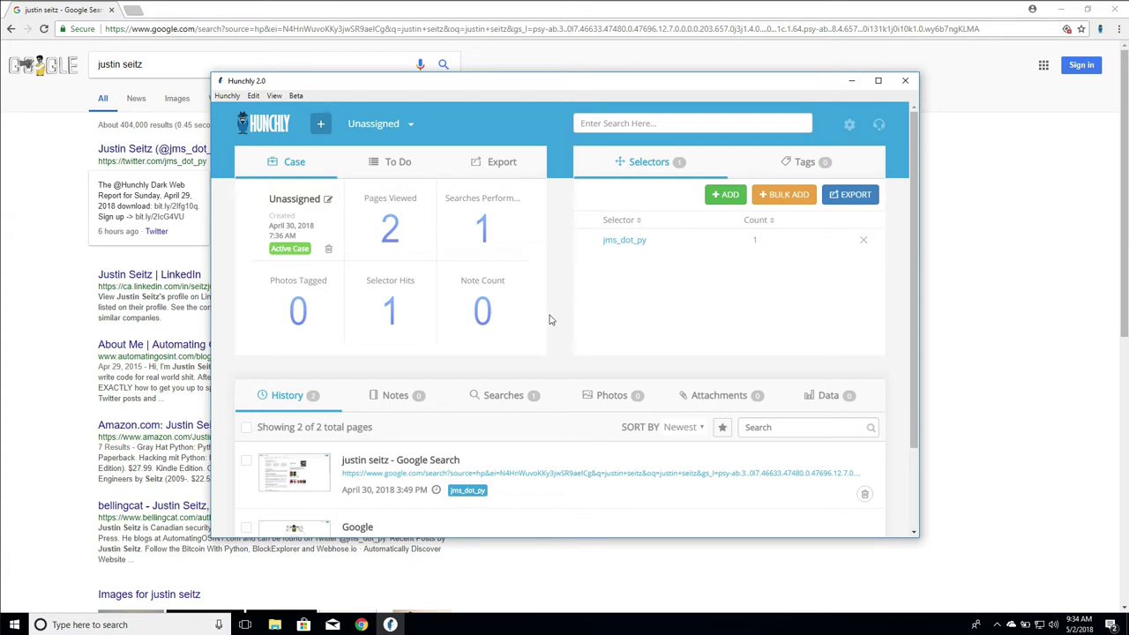
# Filter the case history by the jms_dot_py selector, review the matching page, and clear the filter.
pyautogui.click(635, 244)
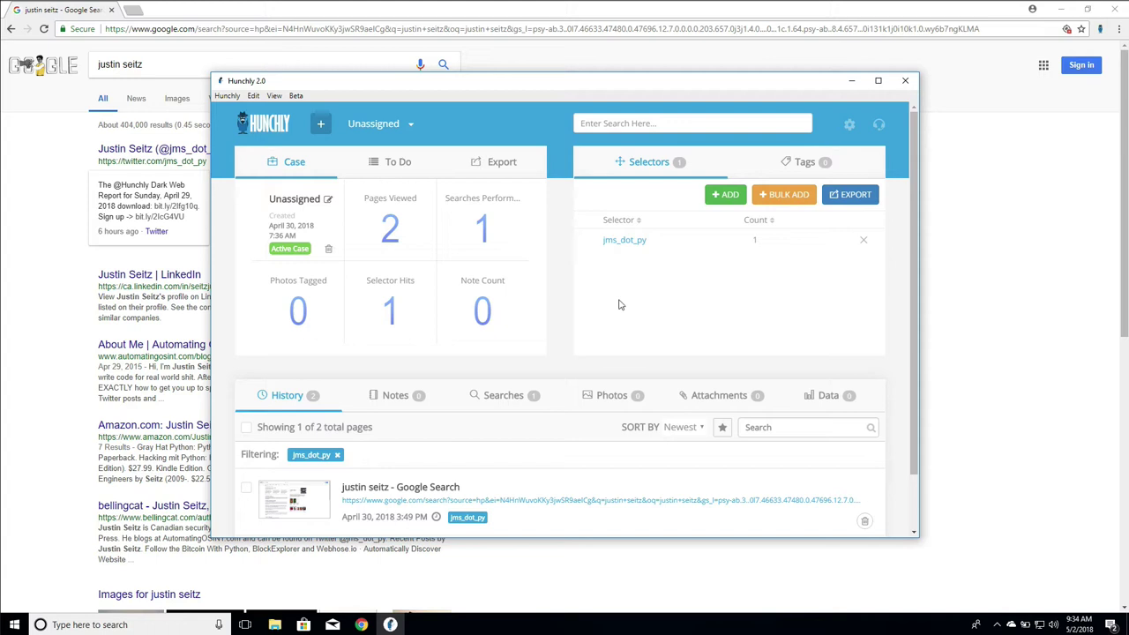
pyautogui.scroll(-1, 582, 430)
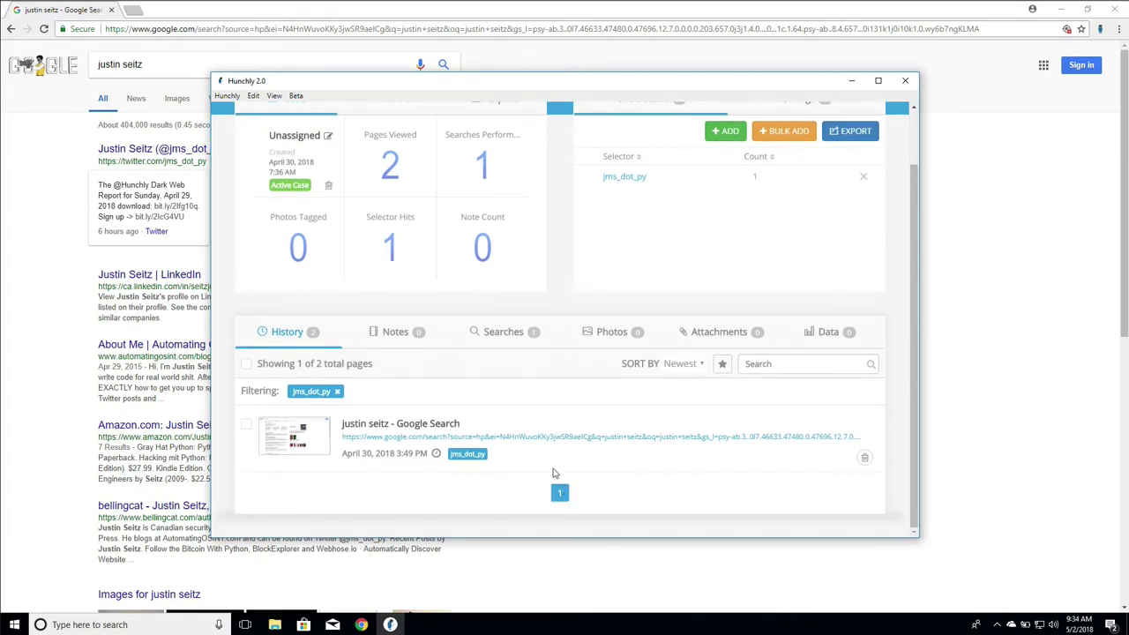
pyautogui.scroll(1, 556, 472)
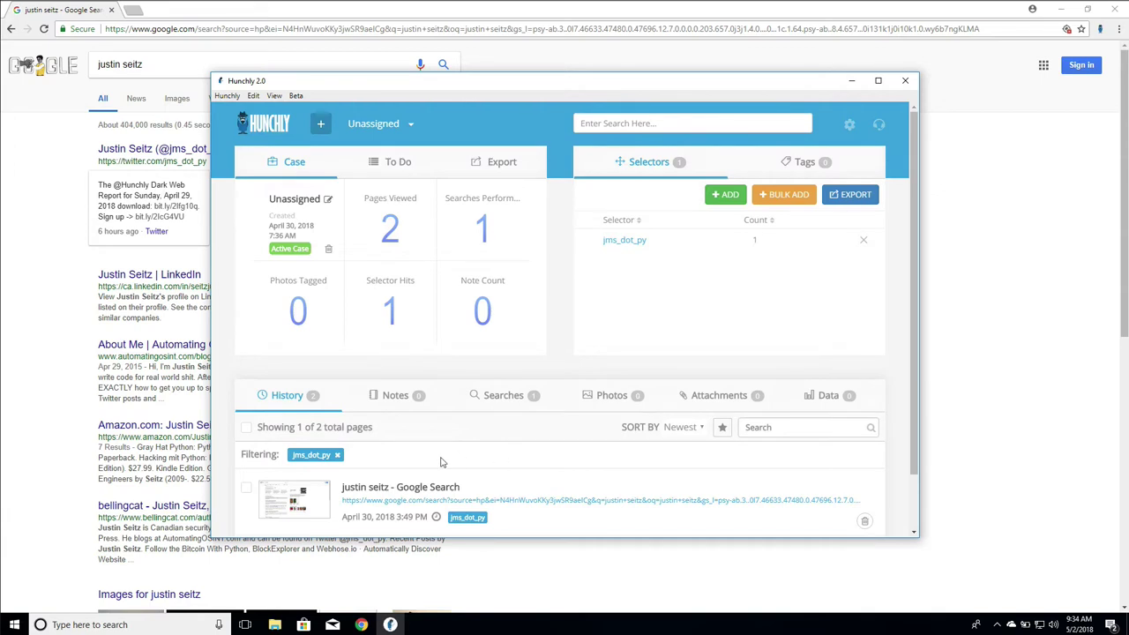
pyautogui.click(338, 455)
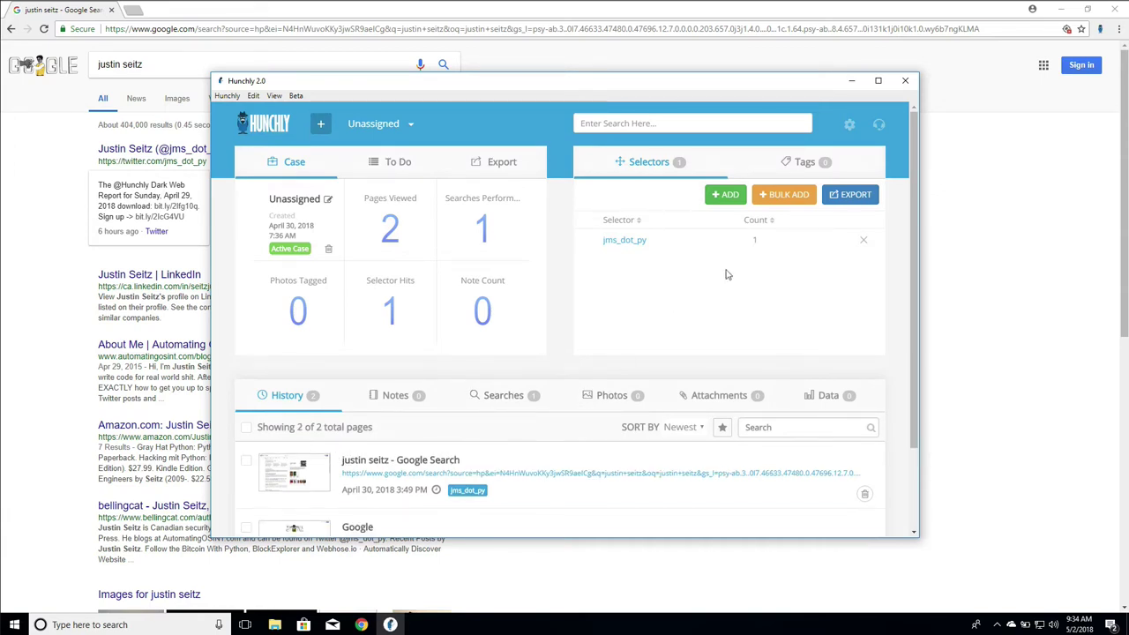
# View the bulk selector entry form and close it without adding any selectors.
pyautogui.click(784, 194)
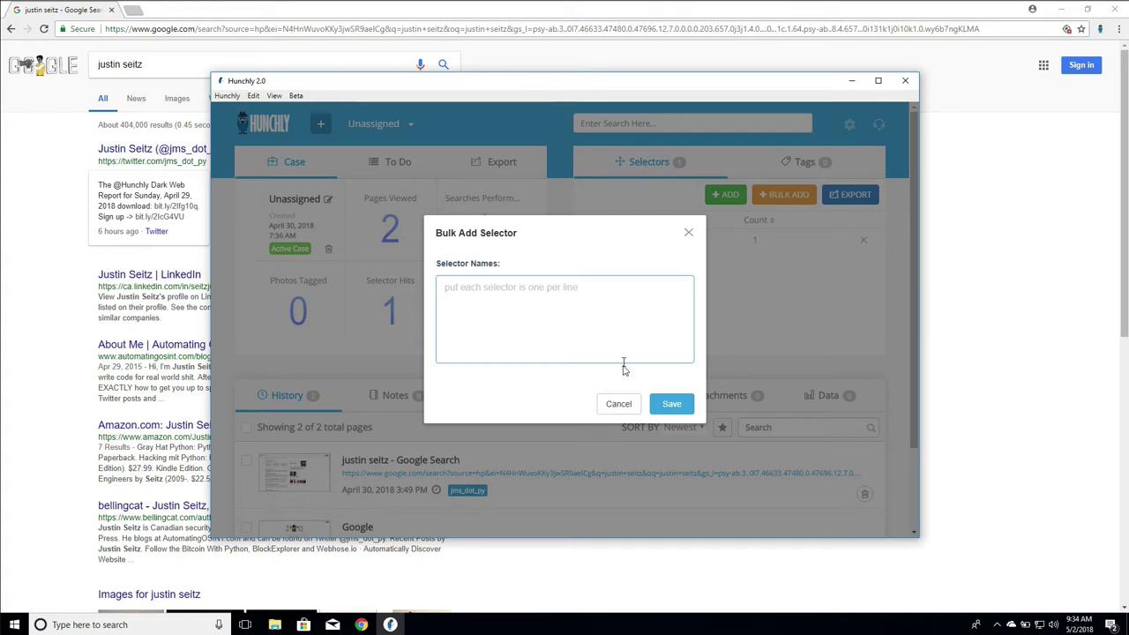
pyautogui.click(690, 235)
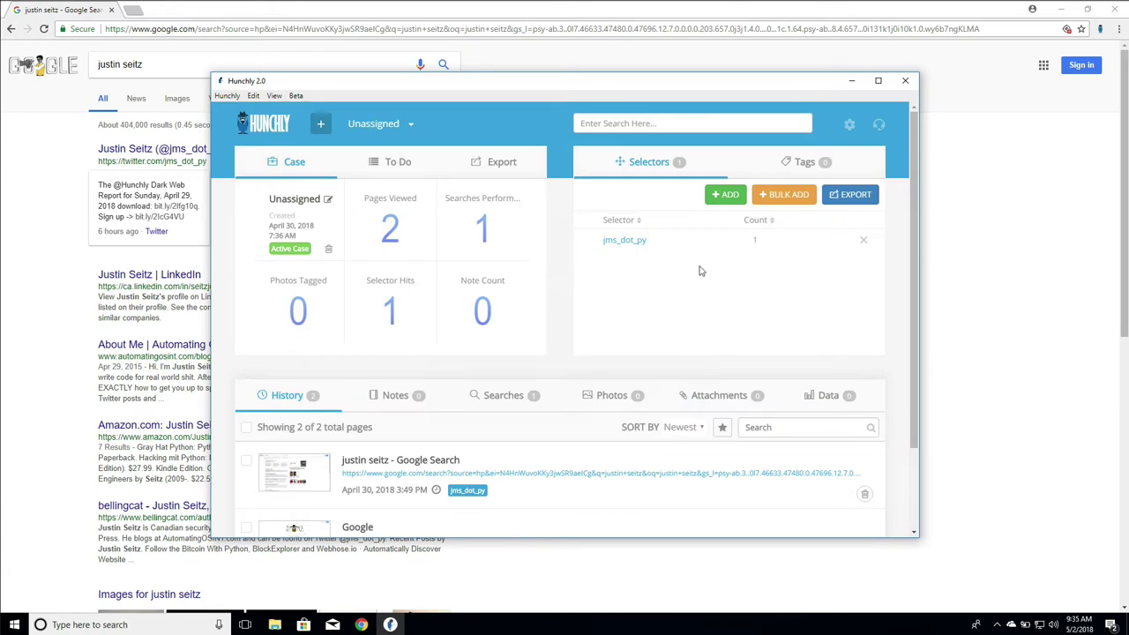
# Switch to Chrome and store the person's name from the first search result's title as a Hunchly text selector.
pyautogui.click(163, 261)
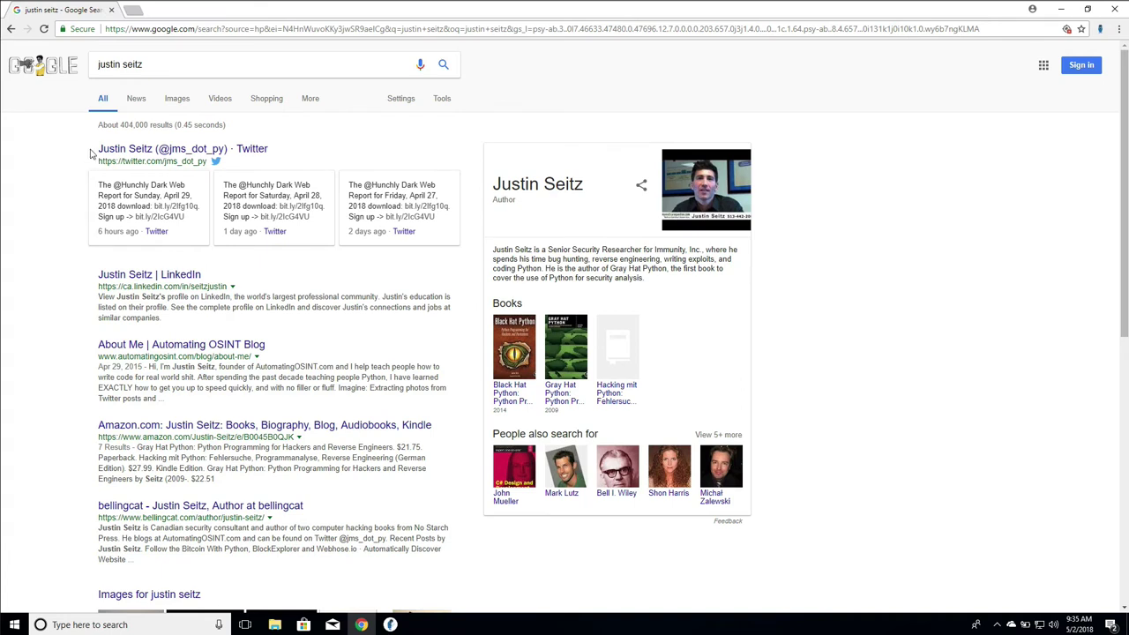
pyautogui.moveTo(97, 151); pyautogui.dragTo(154, 148)
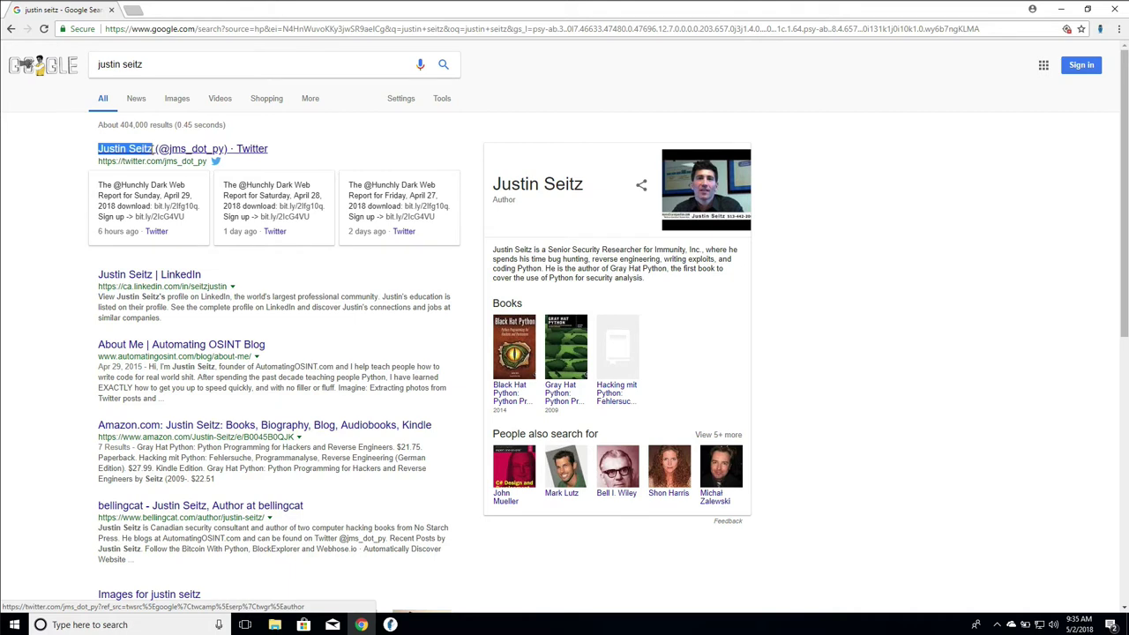
pyautogui.rightClick(128, 152)
pyautogui.moveTo(162, 283)
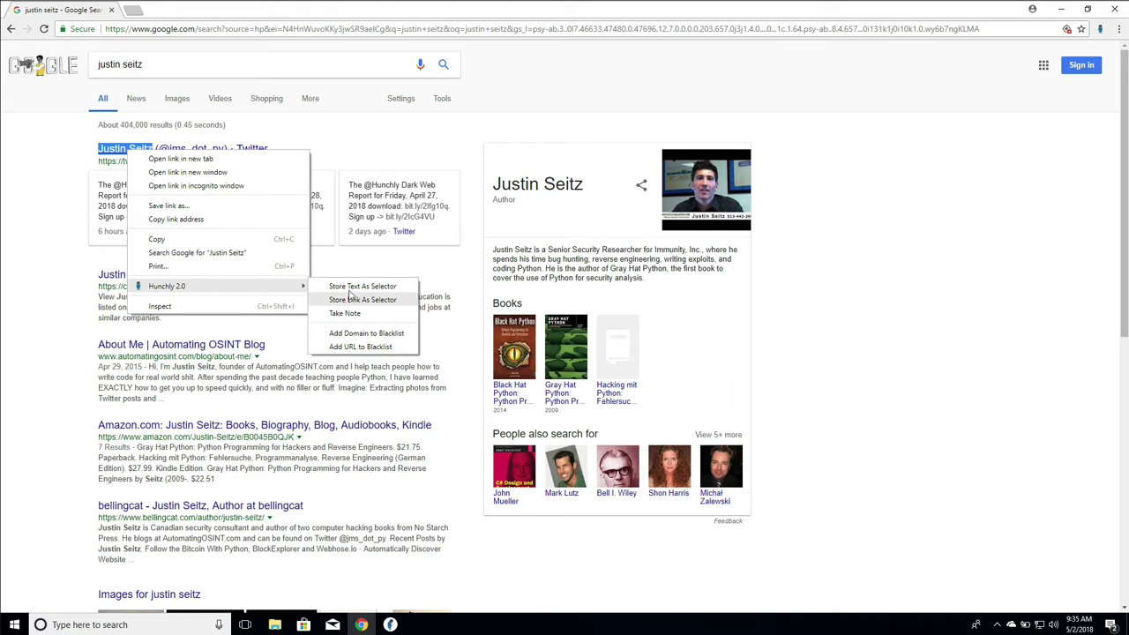
pyautogui.click(349, 291)
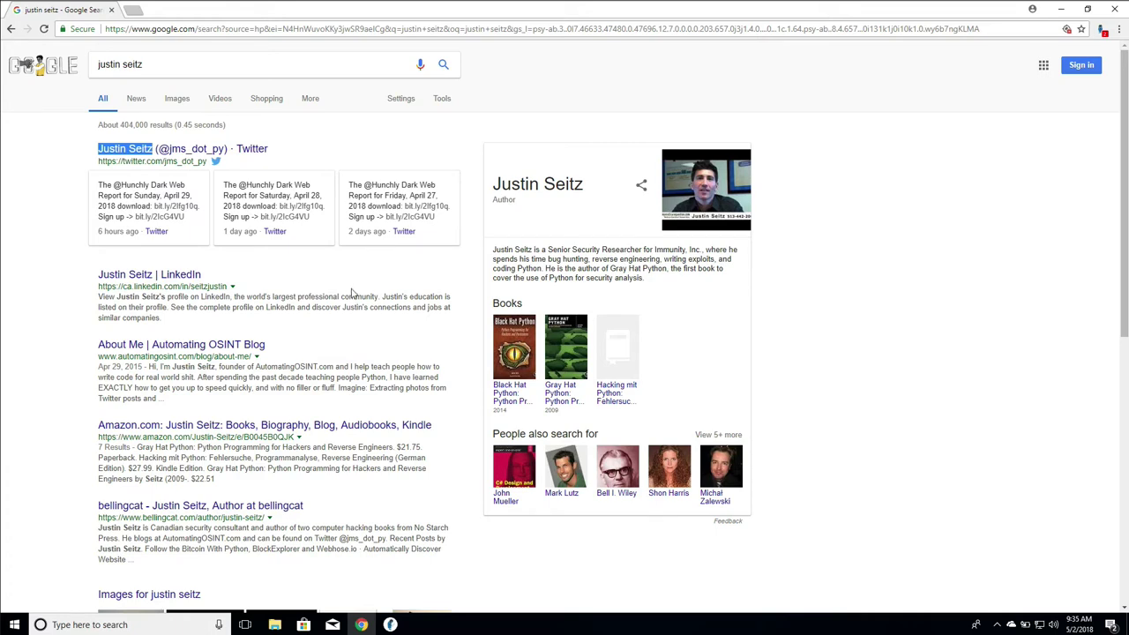
# Switch to Hunchly, filter the history by the full-name selector and jms_dot_py together, and clear both filters.
pyautogui.click(391, 625)
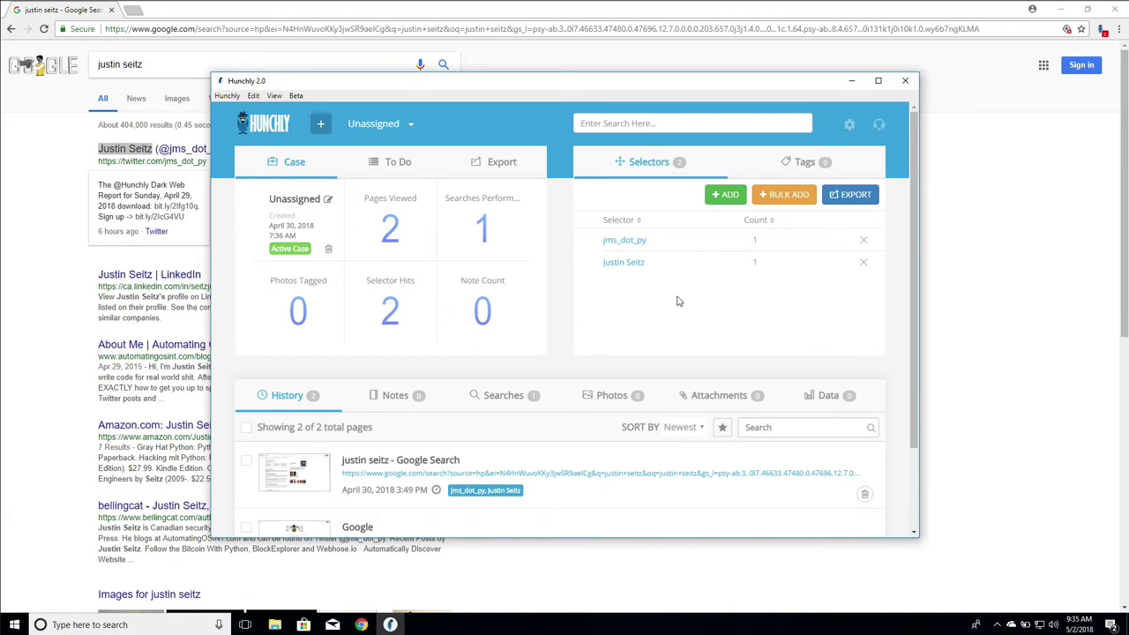
pyautogui.click(631, 263)
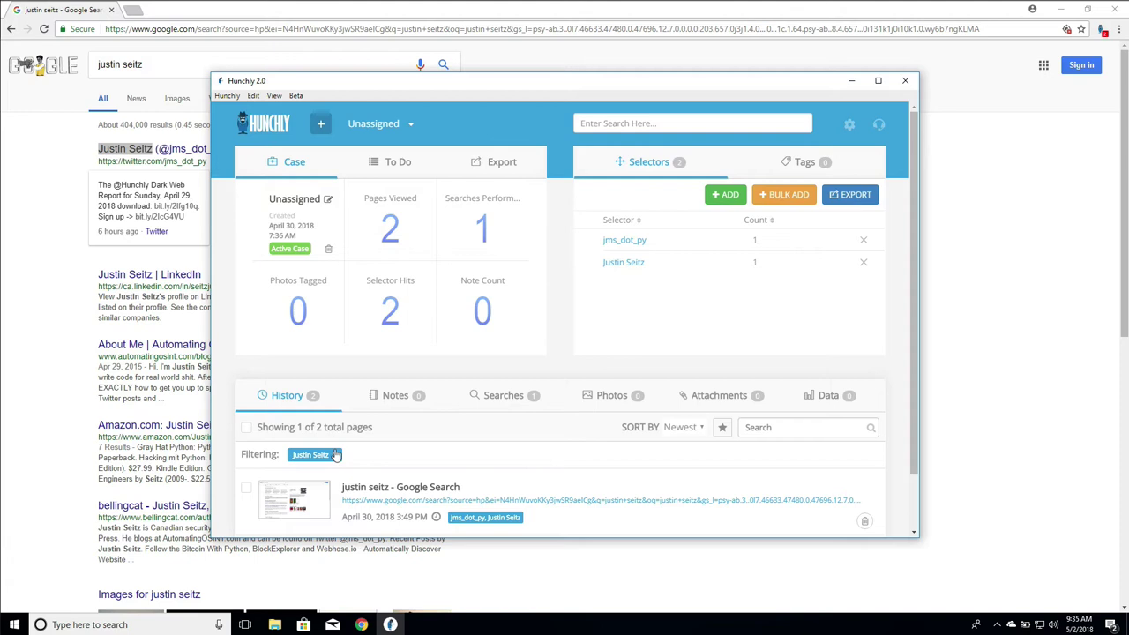
pyautogui.click(335, 454)
pyautogui.click(632, 262)
pyautogui.click(625, 243)
pyautogui.scroll(-2, 485, 460)
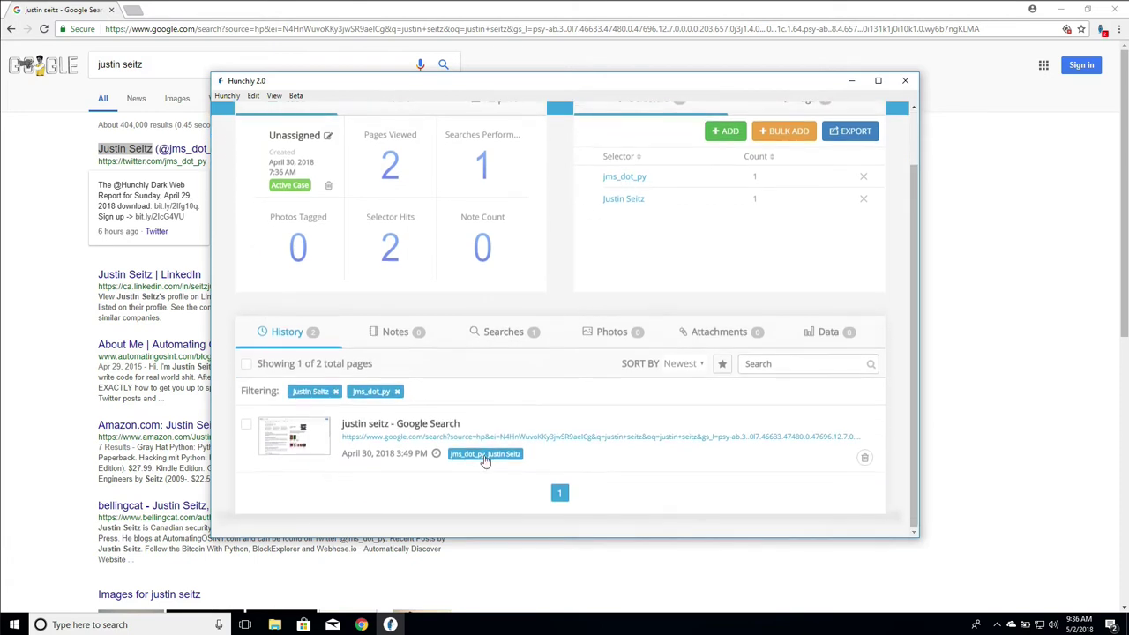
pyautogui.click(398, 392)
pyautogui.click(335, 391)
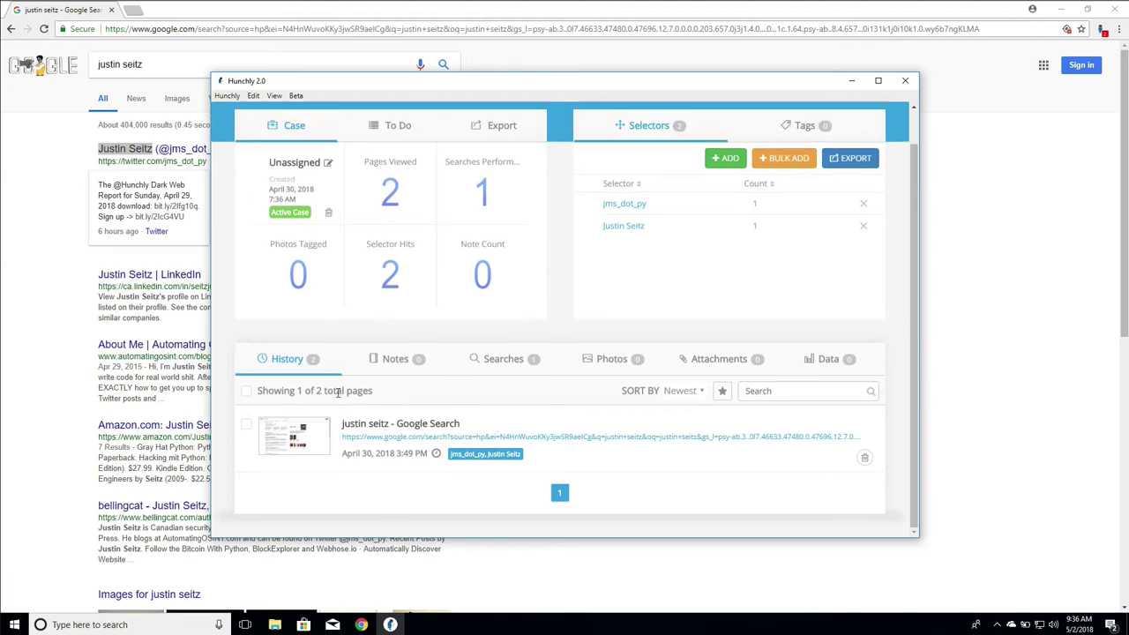
pyautogui.scroll(2, 644, 266)
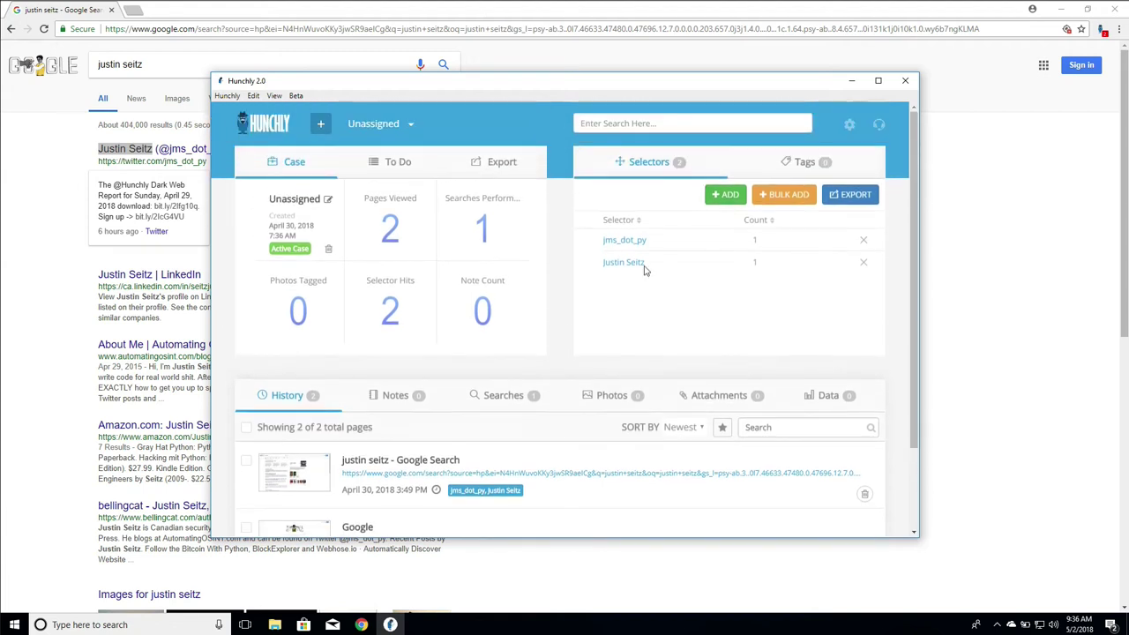
# Switch to Chrome and check the selectors found on the search page in the Hunchly extension.
pyautogui.click(1054, 299)
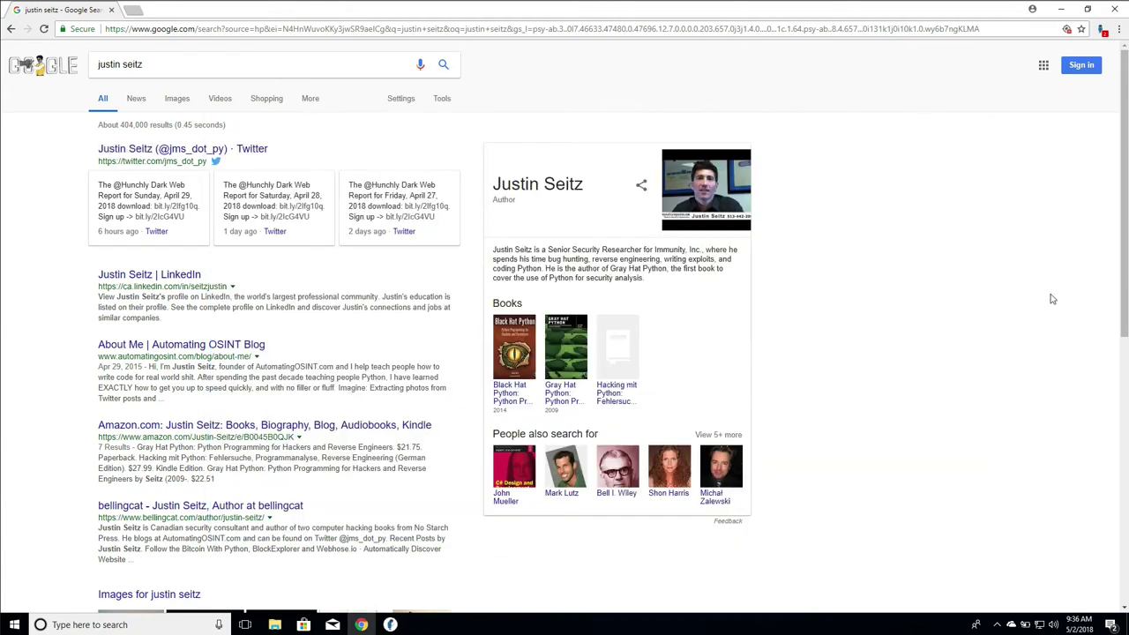
pyautogui.click(1102, 32)
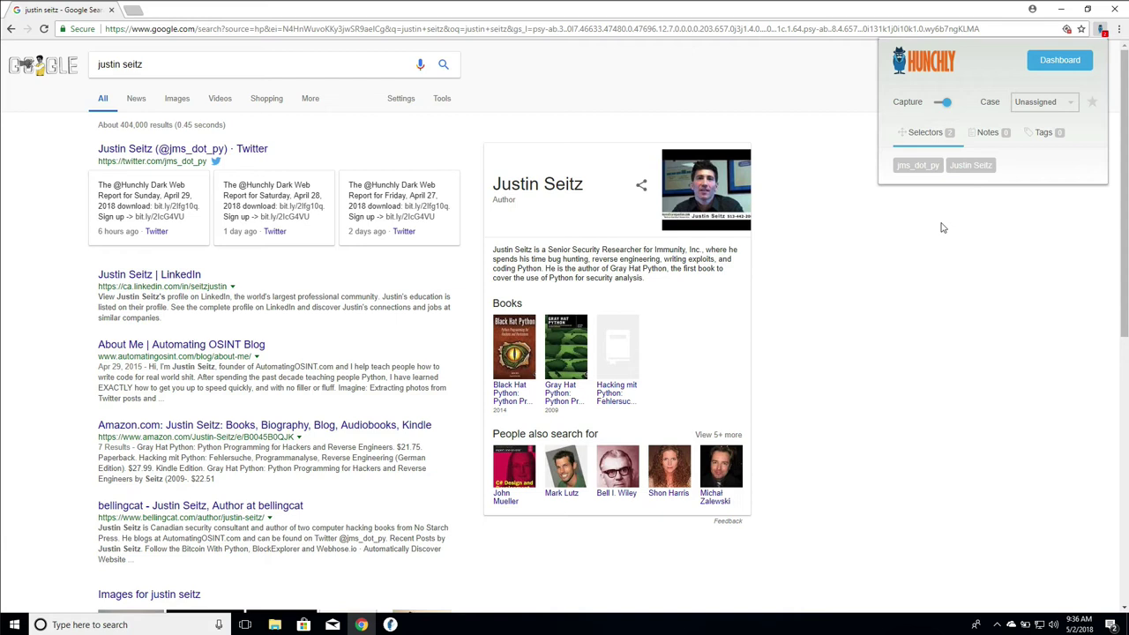
pyautogui.click(942, 228)
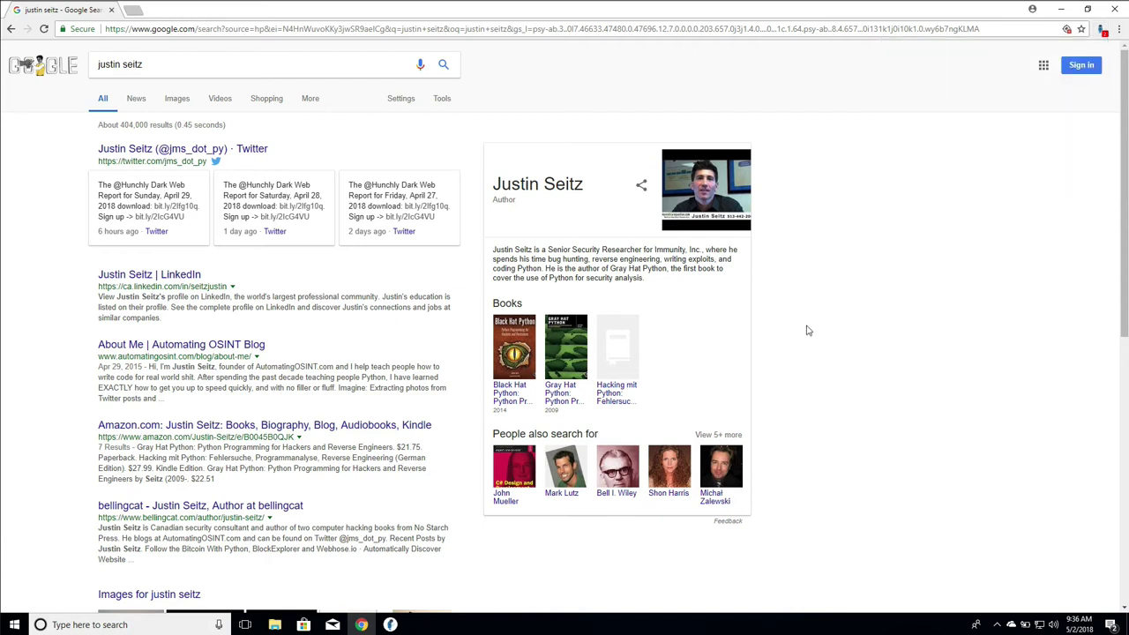
# Switch to Hunchly and export the case's selectors to the Desktop as a file named selectors.
pyautogui.click(391, 624)
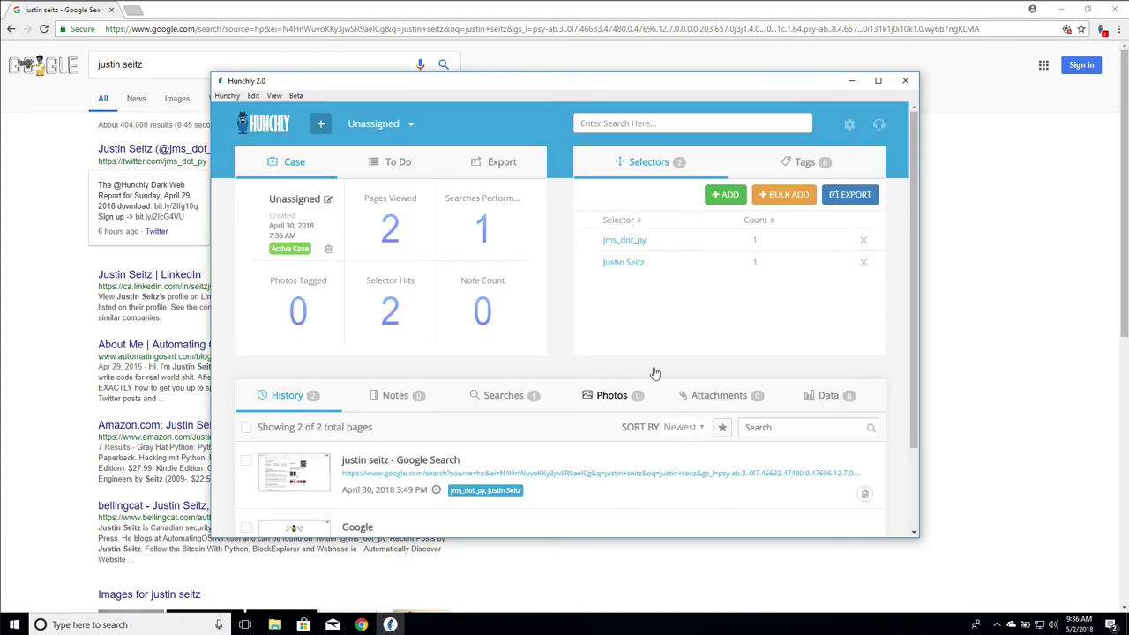
pyautogui.click(847, 199)
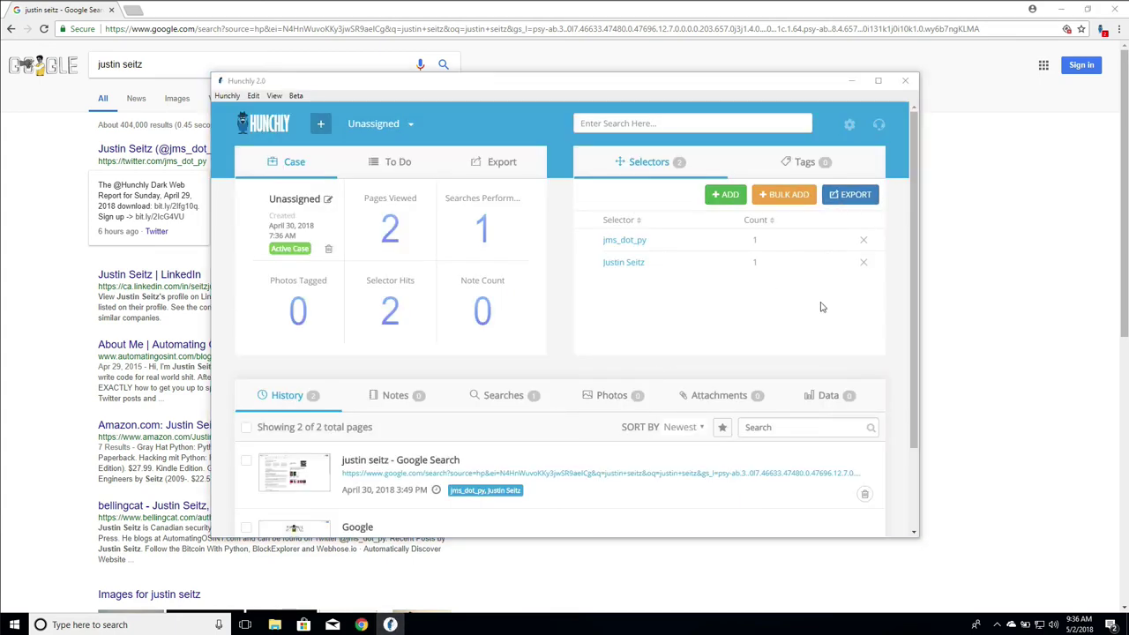
pyautogui.click(48, 88)
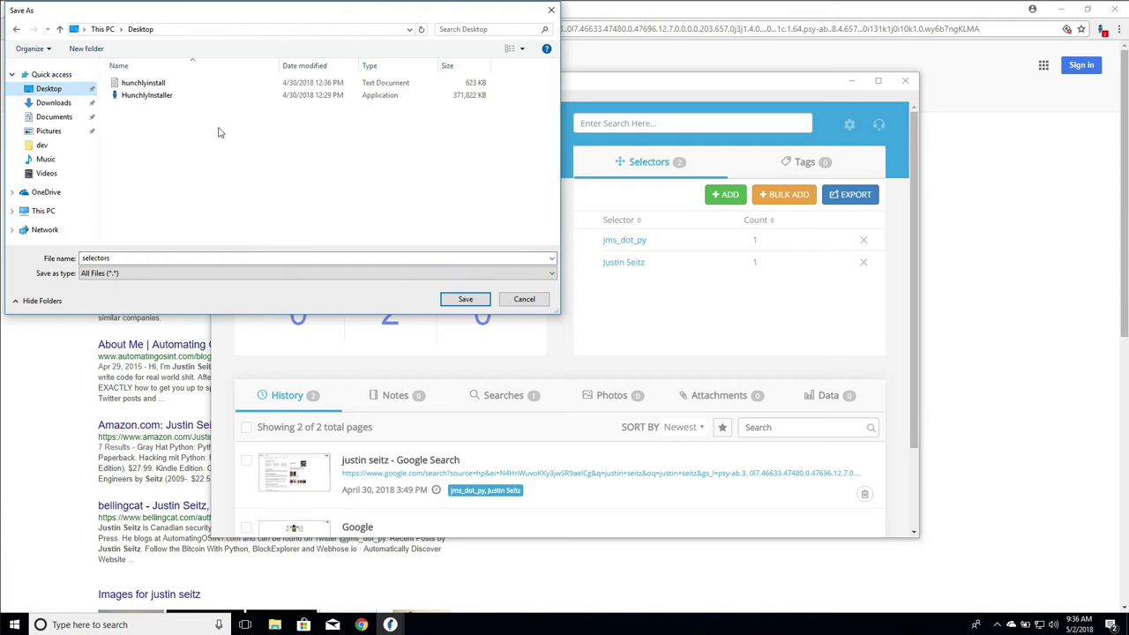
pyautogui.click(461, 302)
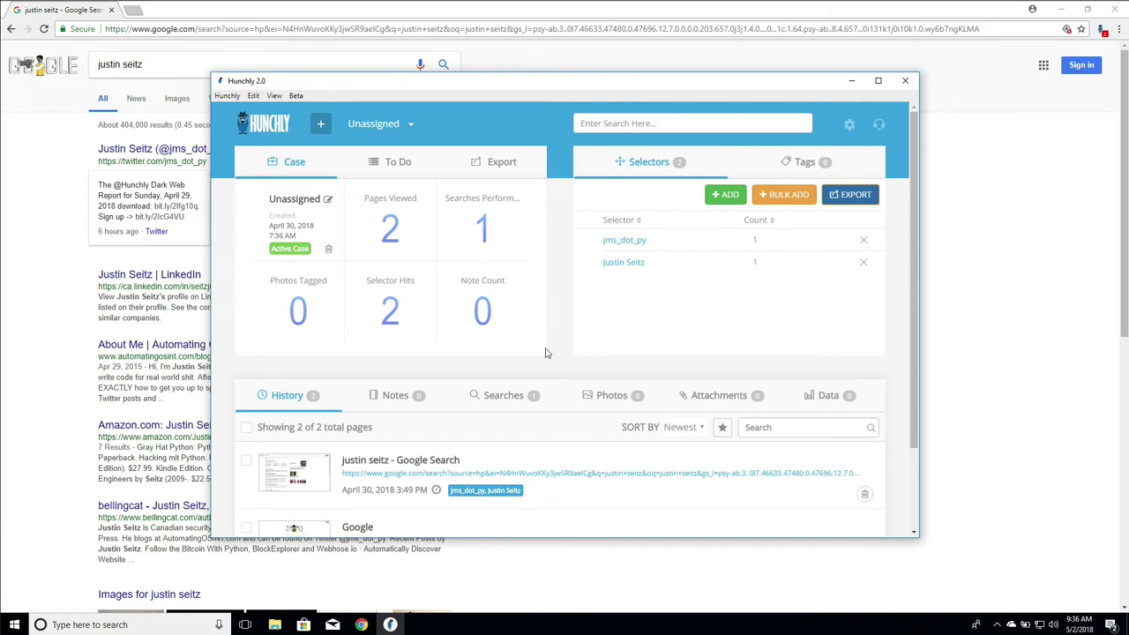
pyautogui.press('super')
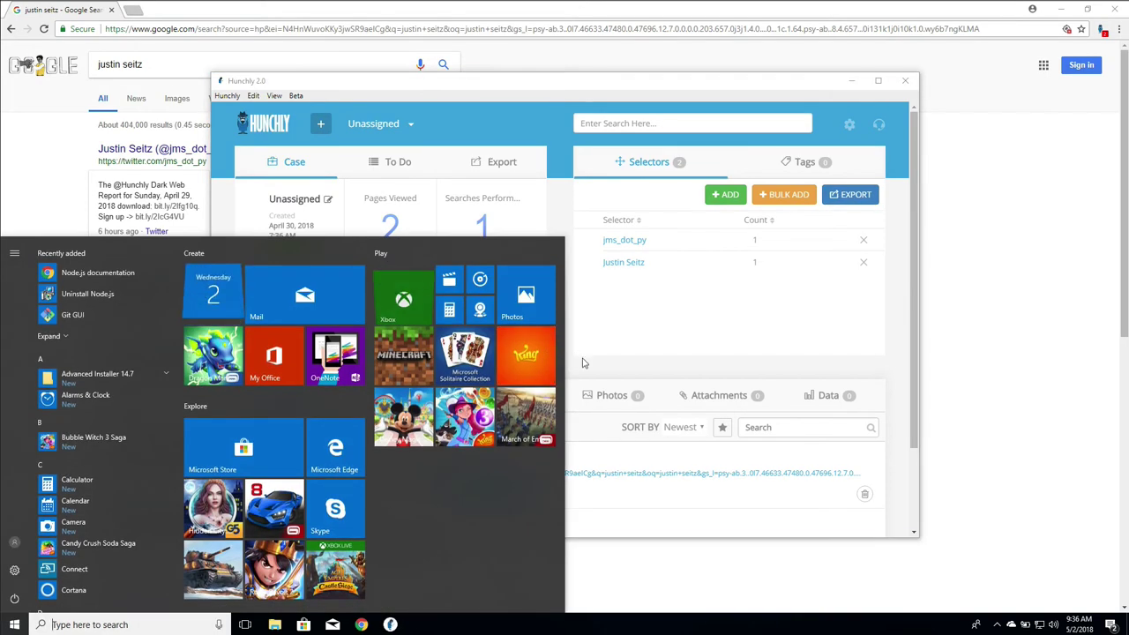
pyautogui.click(582, 362)
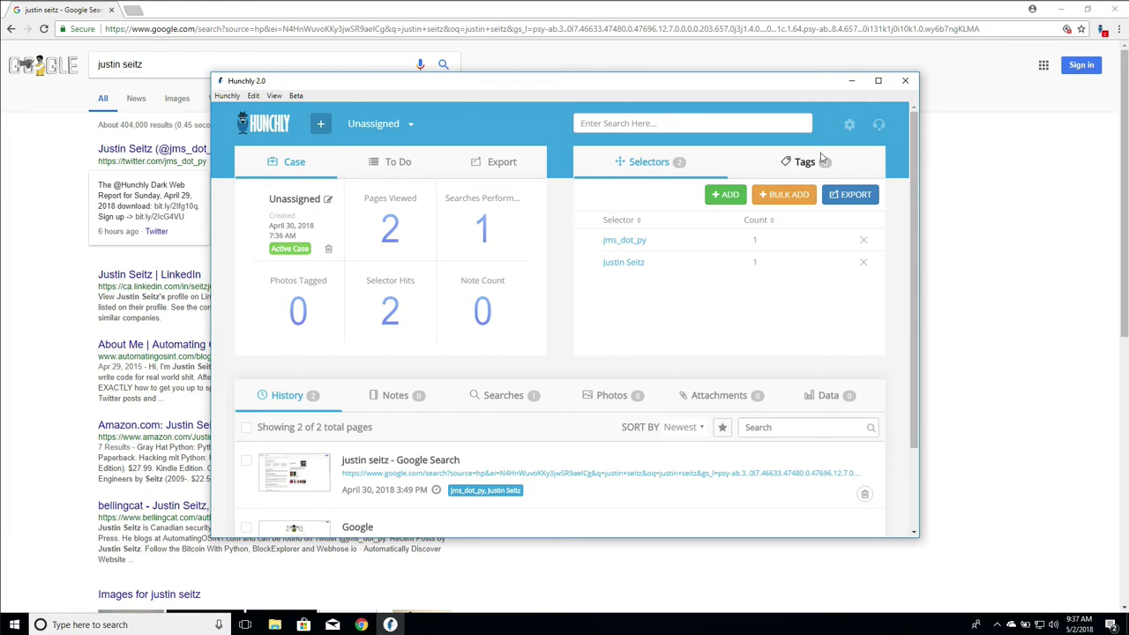
# Set Highlight Selectors to On in Hunchly's general settings and save the change.
pyautogui.click(851, 128)
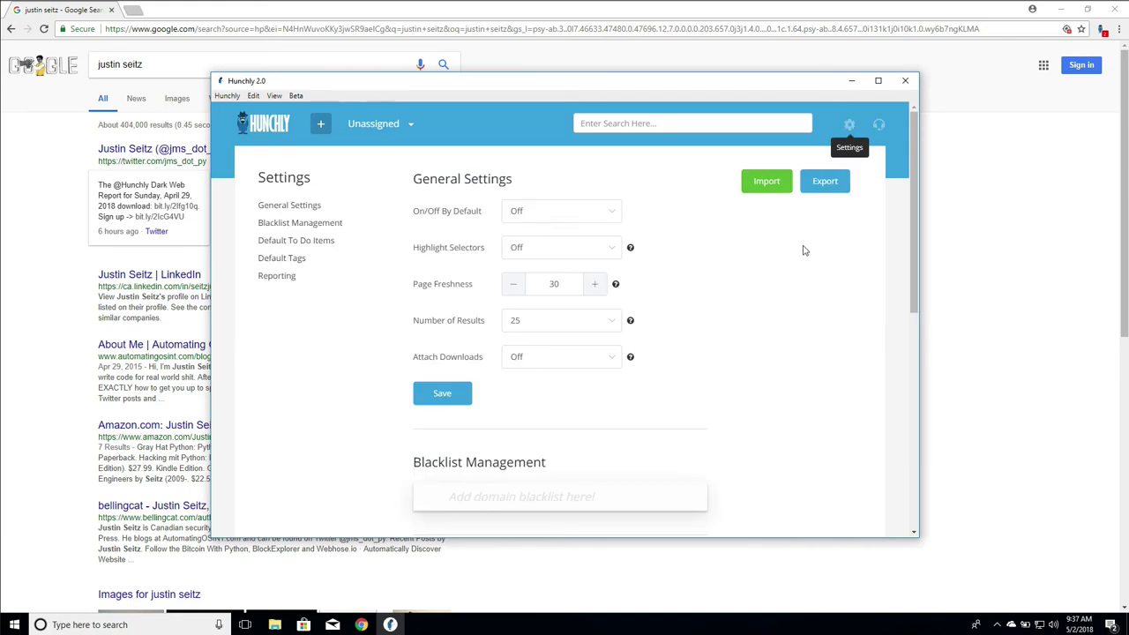
pyautogui.click(596, 255)
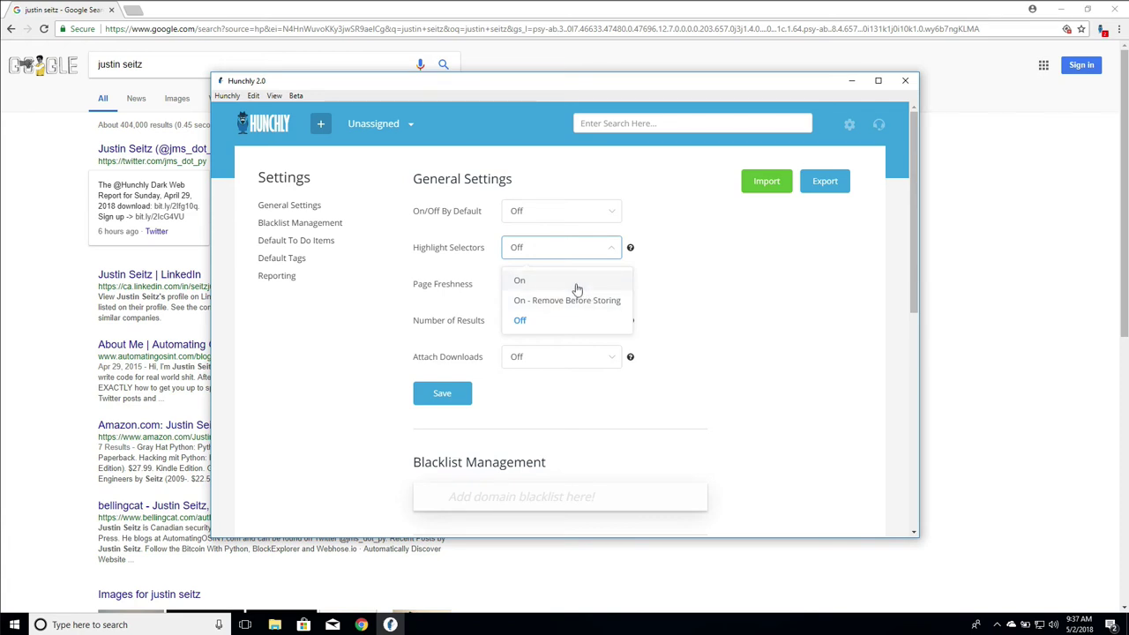
pyautogui.click(576, 289)
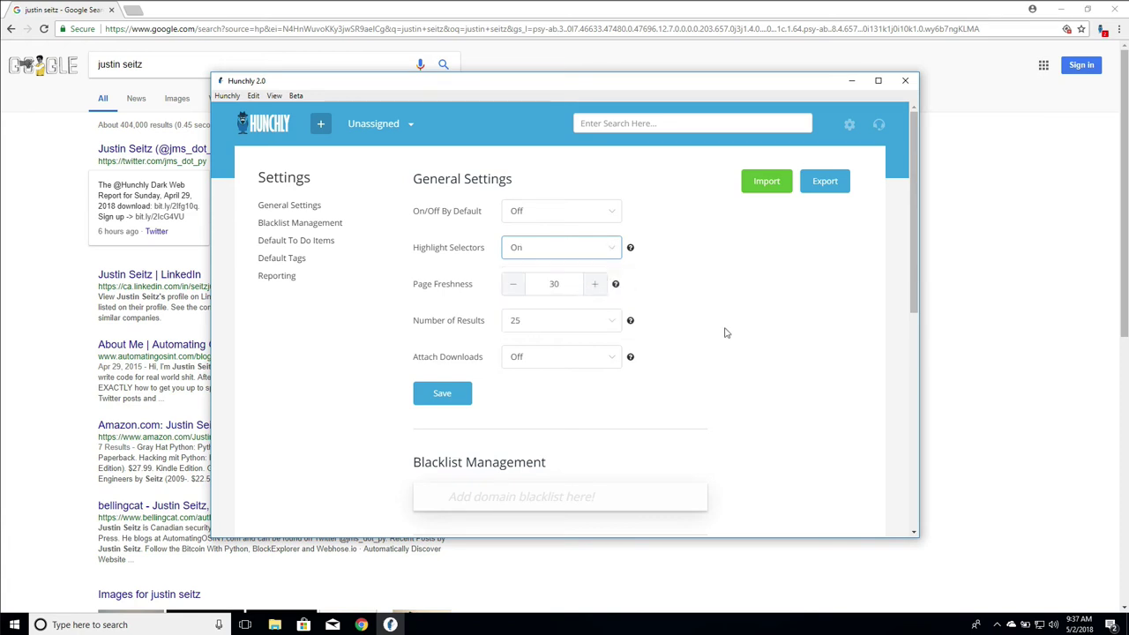
pyautogui.click(456, 398)
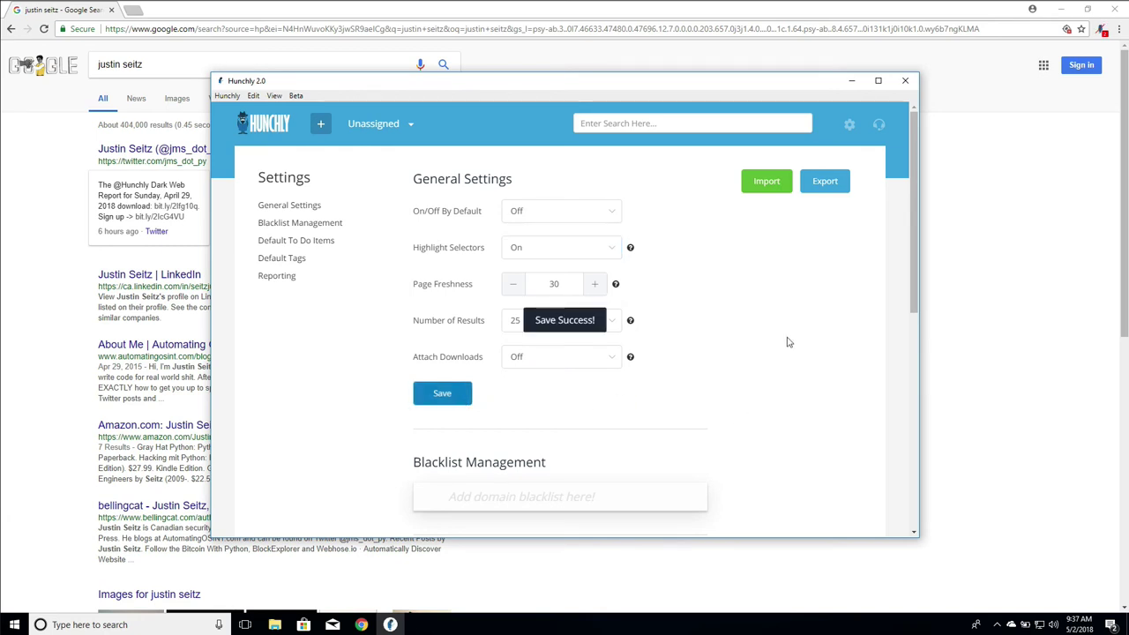
# Check the search page's selectors in the Chrome Hunchly extension and review the general settings in the Hunchly dashboard.
pyautogui.click(1004, 243)
pyautogui.click(1102, 30)
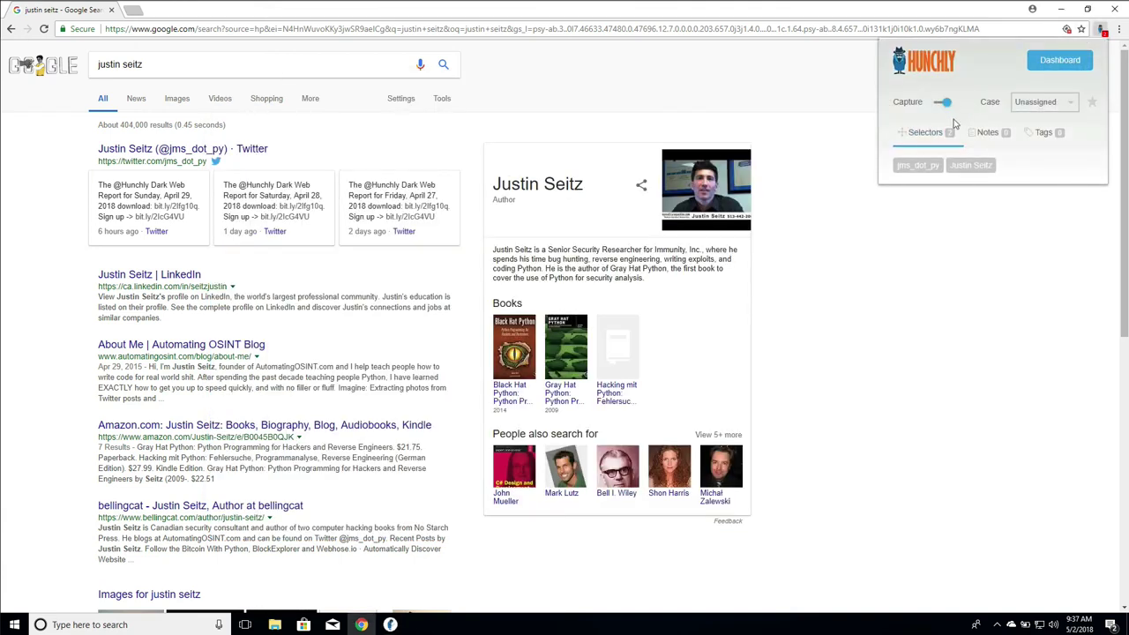
pyautogui.click(951, 222)
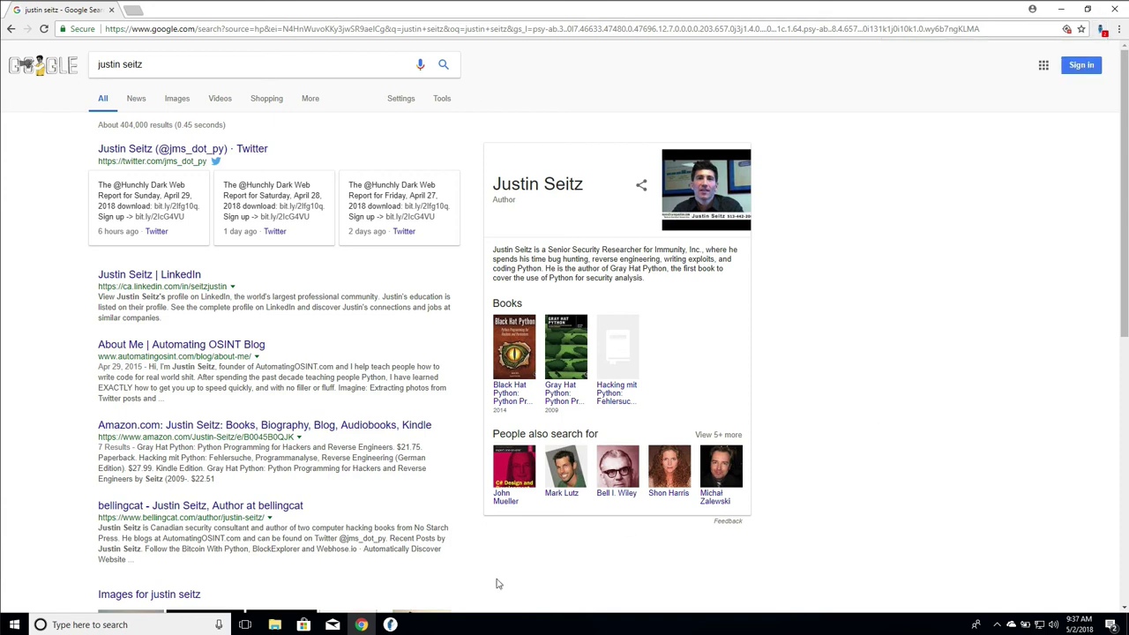
pyautogui.click(401, 619)
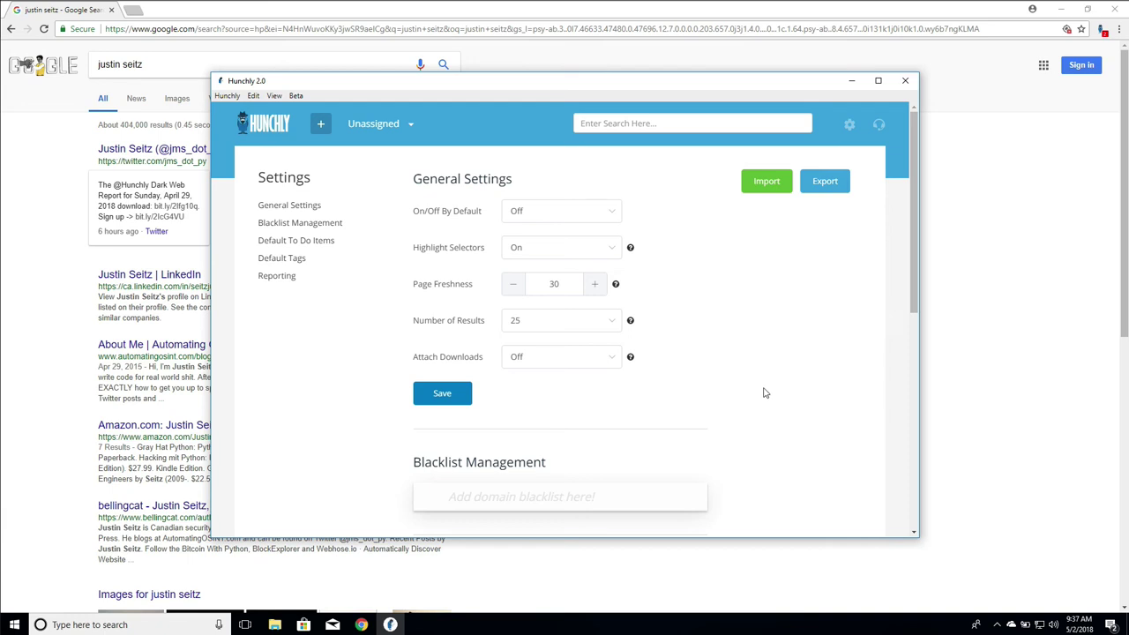
# Switch to Chrome and reload the Google search results page.
pyautogui.click(967, 317)
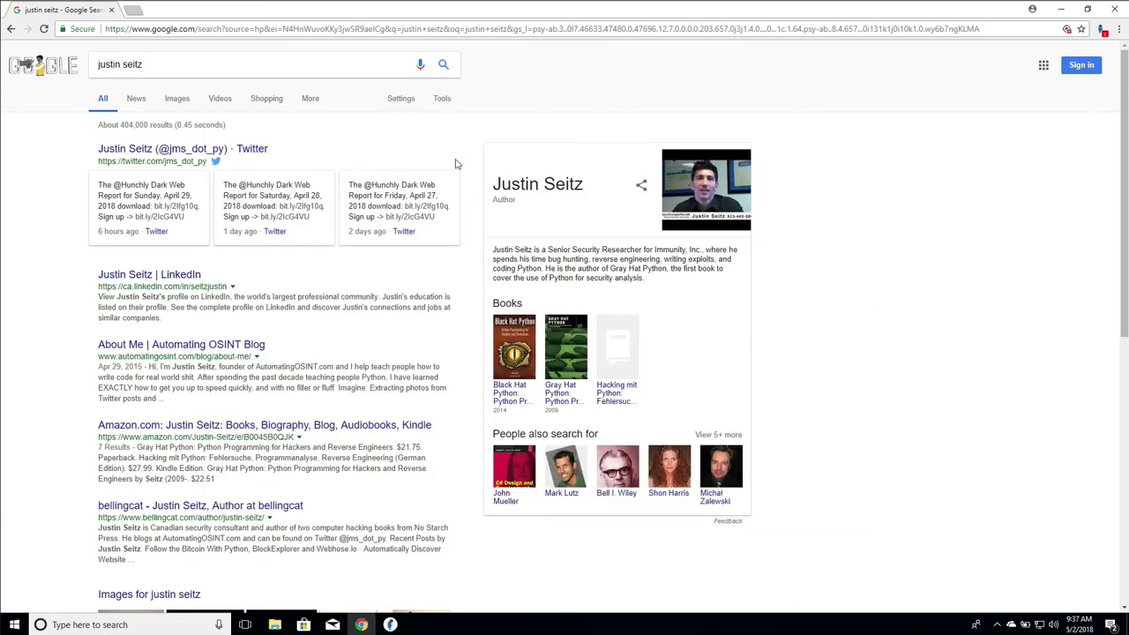
pyautogui.press('super+r')
pyautogui.press('Return')
pyautogui.press('F5')
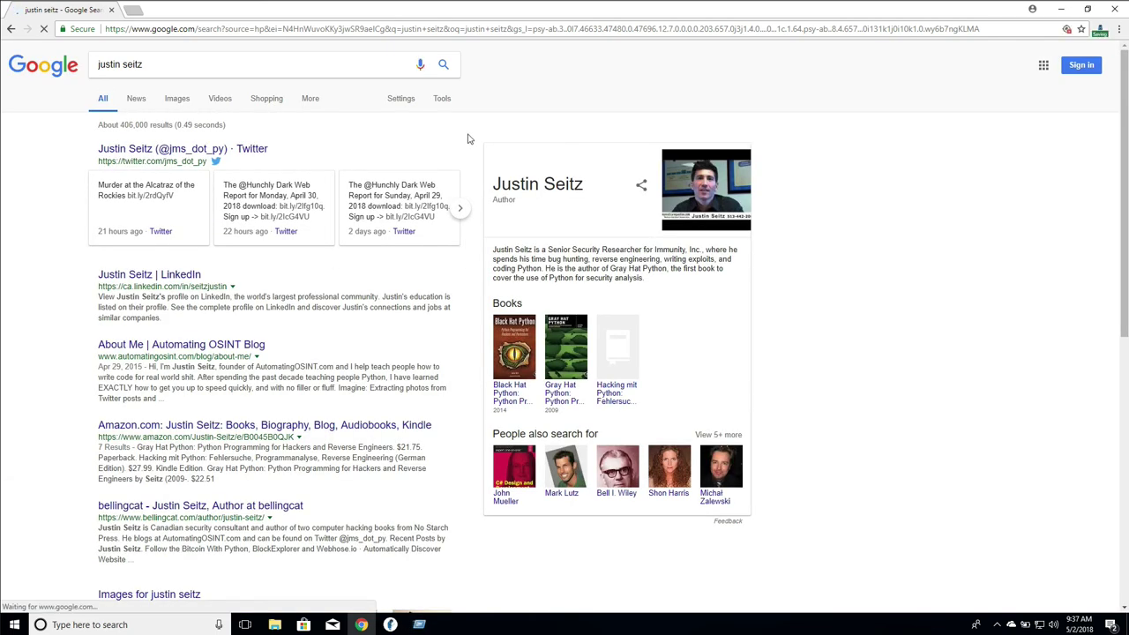